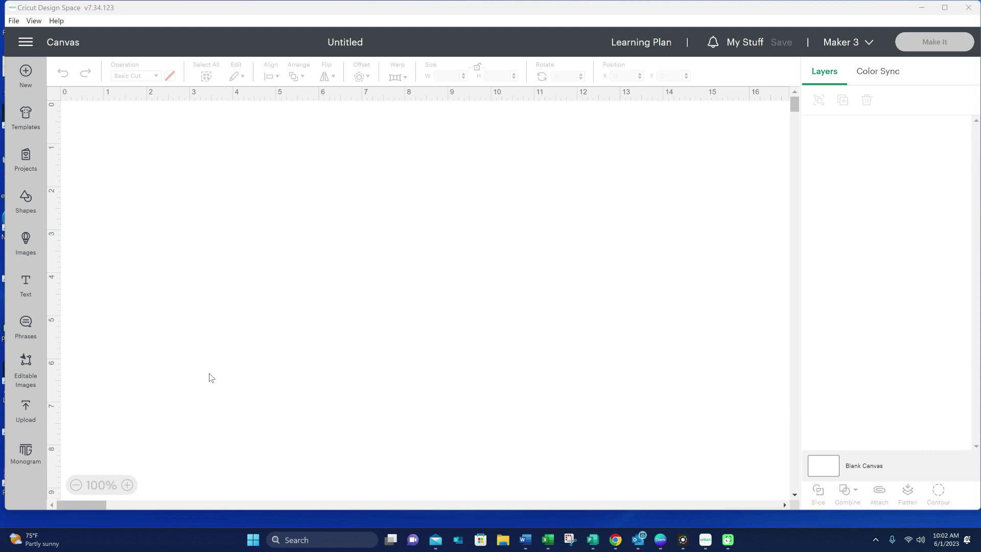
# Step: Upload the "Basic 4 1-2 x 9 1-2 envelope" image from the folder of that name in Pictures > Crafts > Envelopes
pyautogui.click(25, 408)
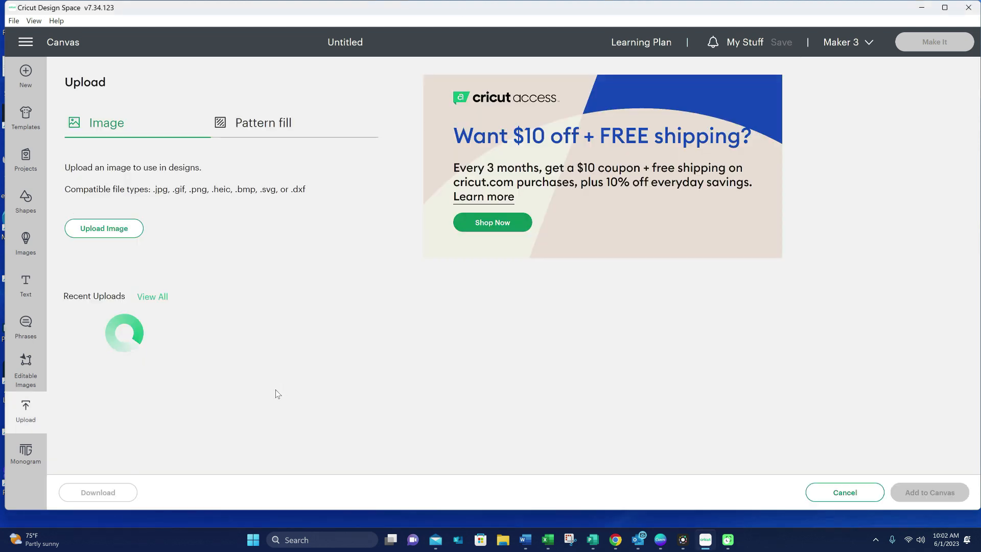
pyautogui.click(103, 233)
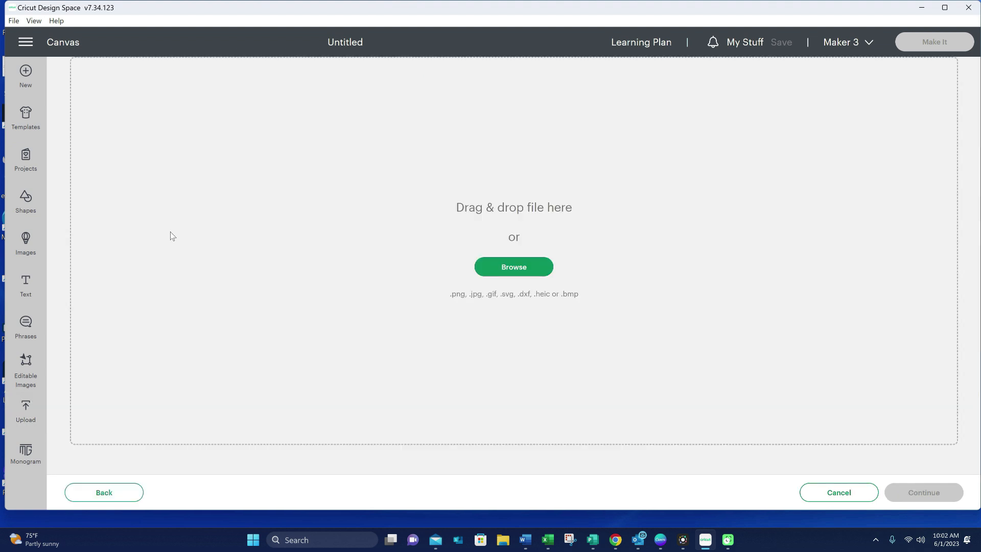
pyautogui.click(516, 268)
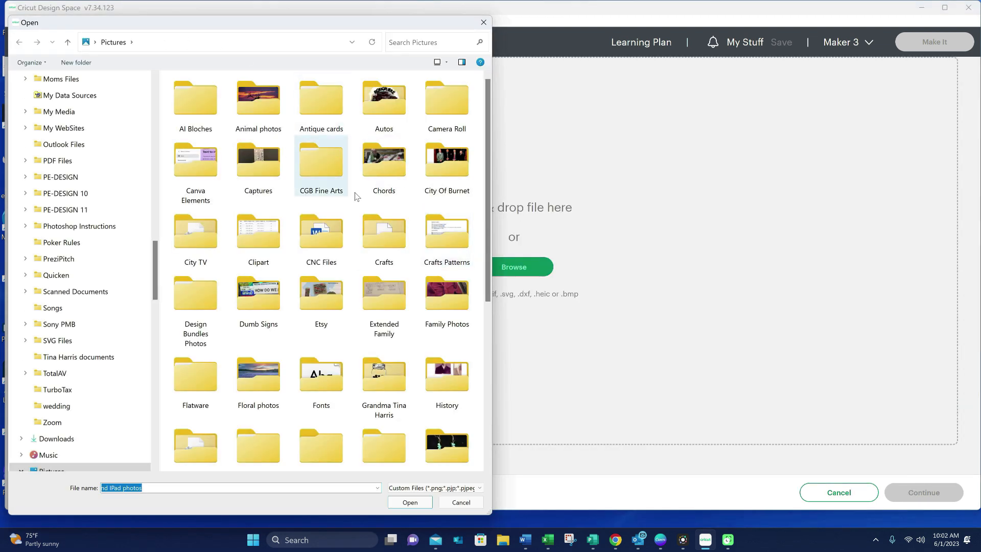
pyautogui.doubleClick(386, 245)
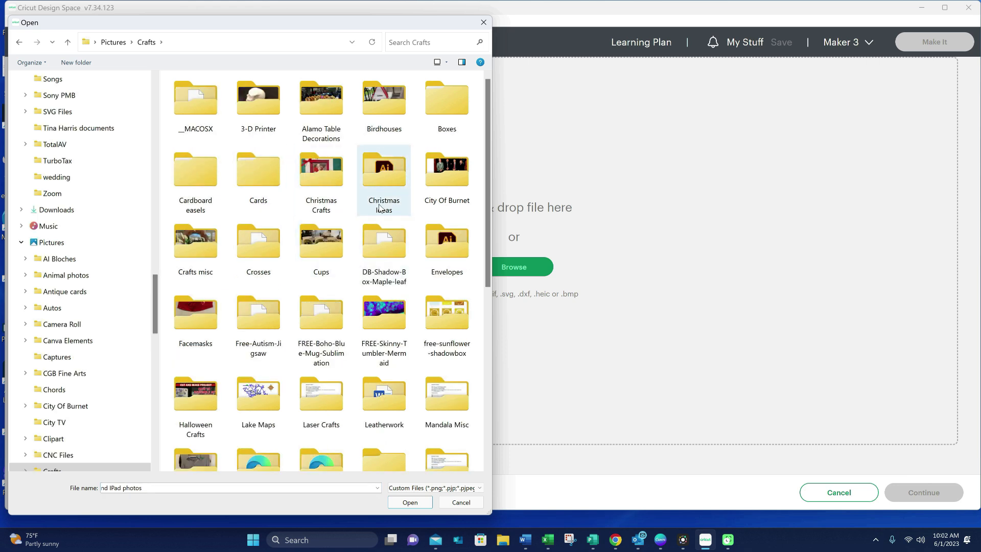
pyautogui.doubleClick(446, 253)
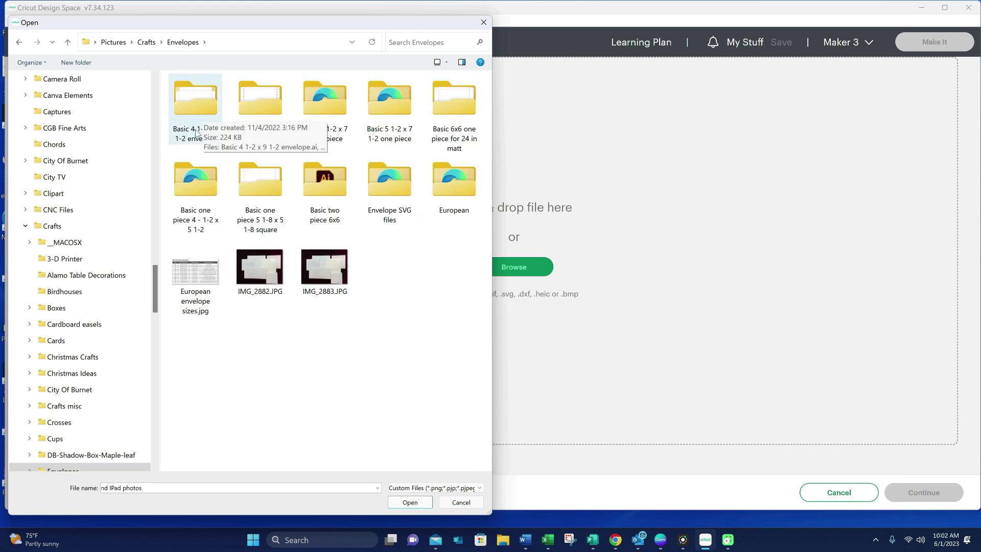
pyautogui.click(199, 99)
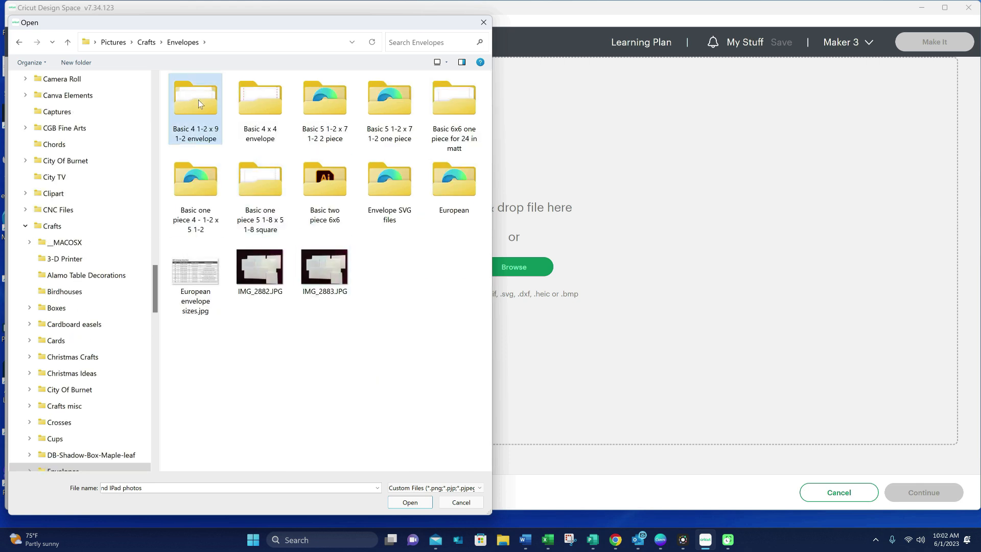
pyautogui.doubleClick(199, 100)
pyautogui.doubleClick(257, 106)
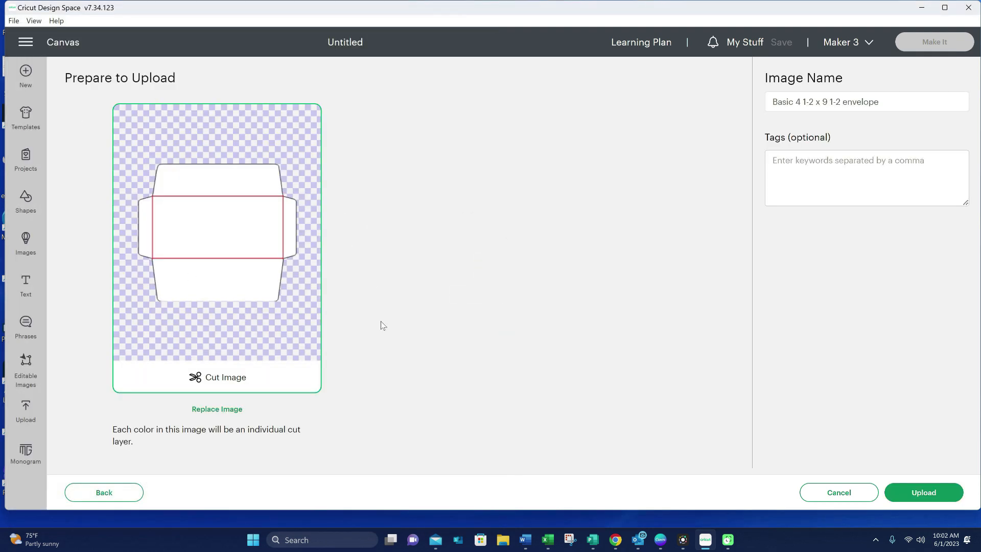
pyautogui.click(942, 493)
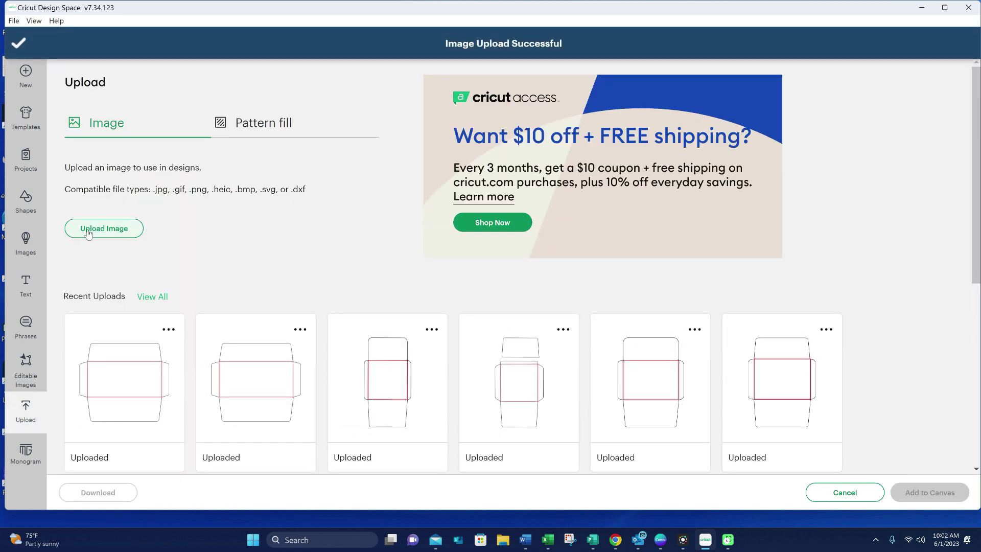
# Step: Add the newly uploaded envelope to the canvas and move it to about X 3.08, Y 0.91 in
pyautogui.click(115, 323)
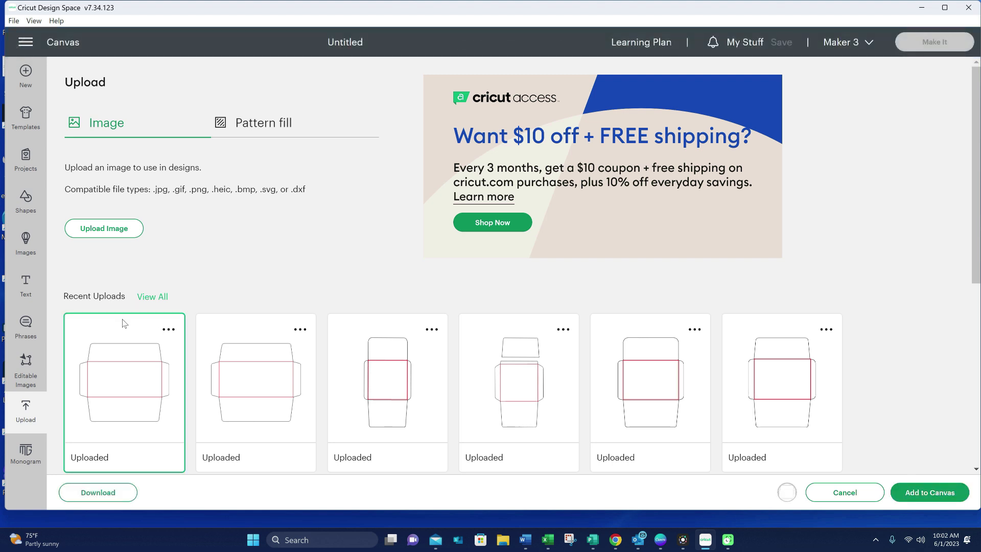
pyautogui.click(929, 495)
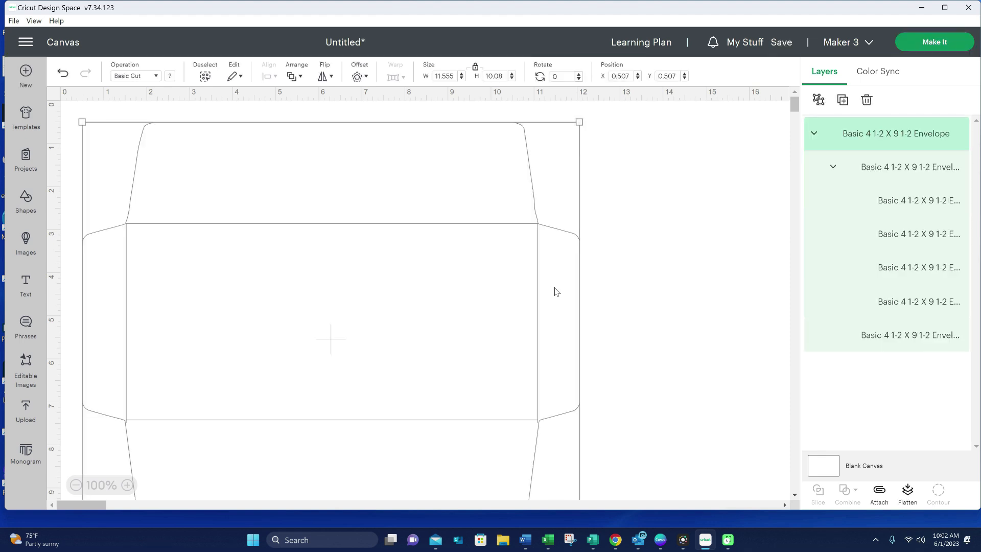
pyautogui.click(75, 485)
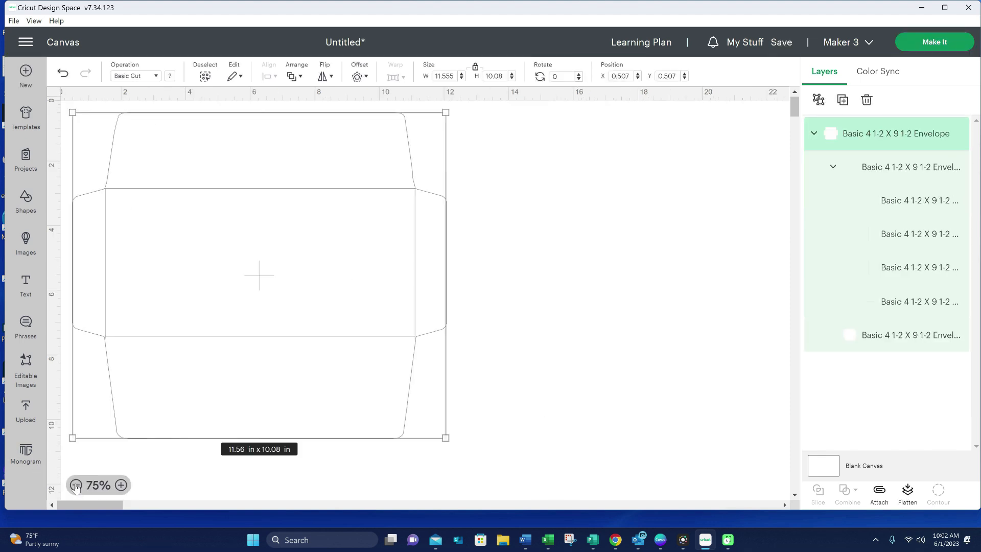
pyautogui.moveTo(312, 304); pyautogui.dragTo(394, 315)
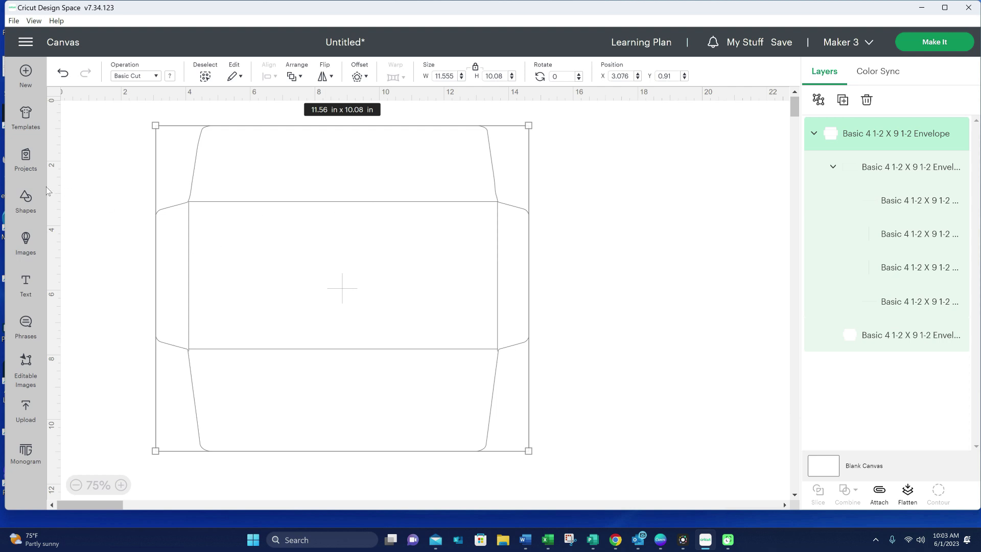
# Step: Add a square shape to the canvas and resize it to 9.5 in wide by 4.5 in high
pyautogui.click(32, 204)
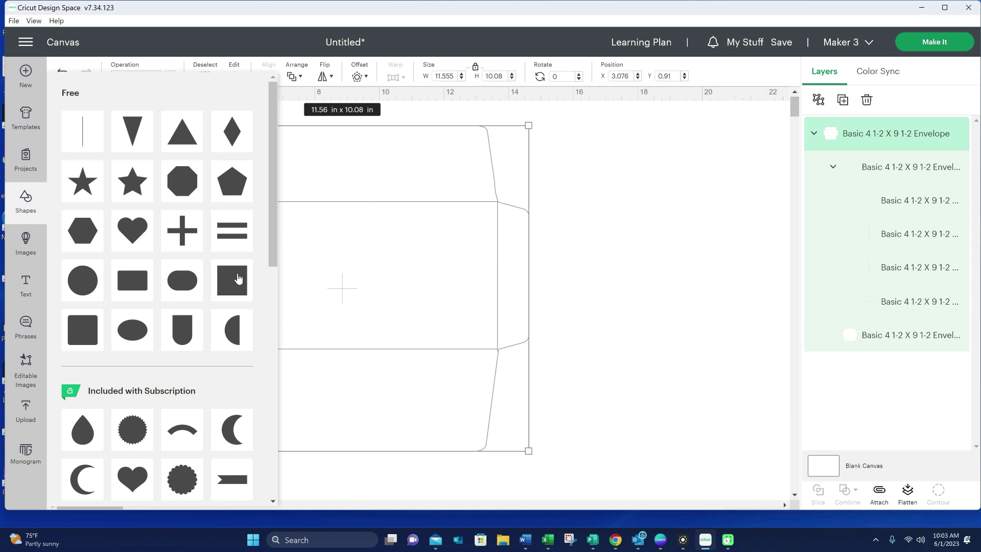
pyautogui.click(239, 278)
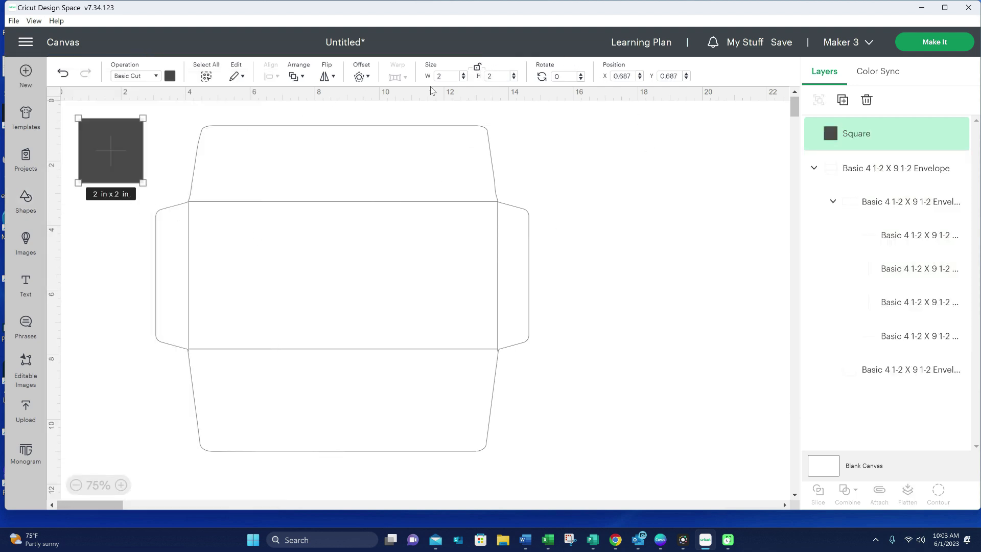
pyautogui.click(454, 77)
pyautogui.write('95')
pyautogui.press('Tab')
pyautogui.write('4')
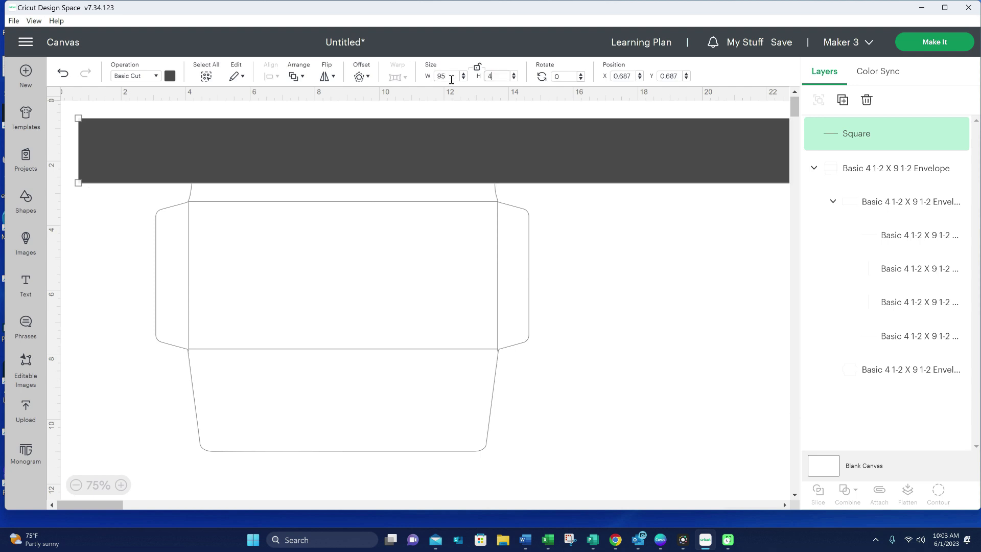
pyautogui.press('Return')
pyautogui.click(451, 78)
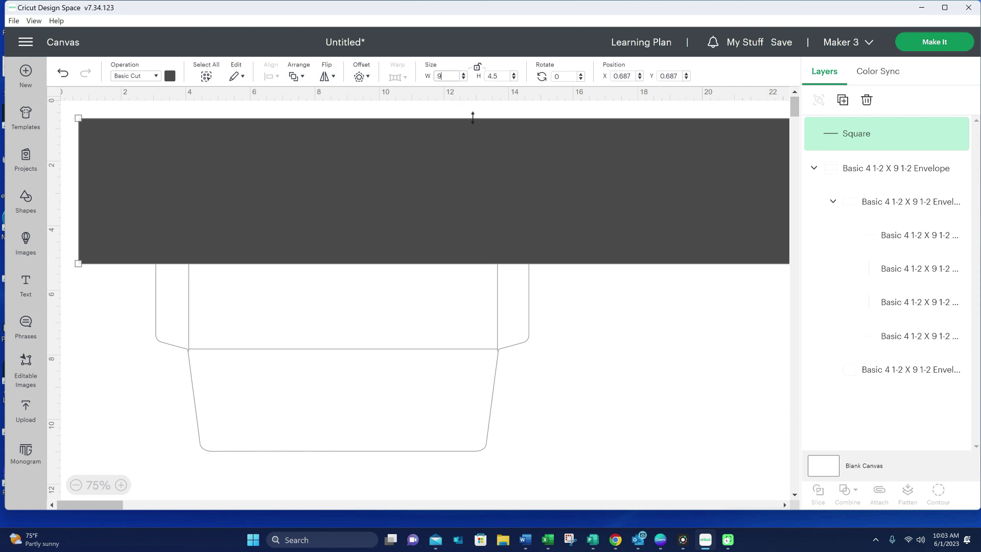
pyautogui.press('Return')
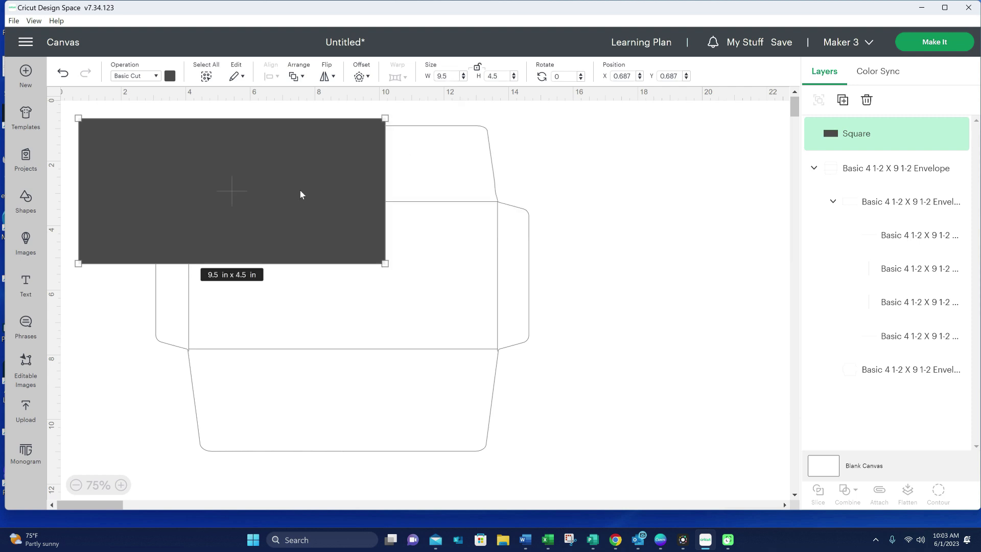
# Step: Lay the 9.5 x 4.5 in rectangle over the envelope's center panel to compare sizes, then remove it
pyautogui.moveTo(189, 218); pyautogui.dragTo(290, 292)
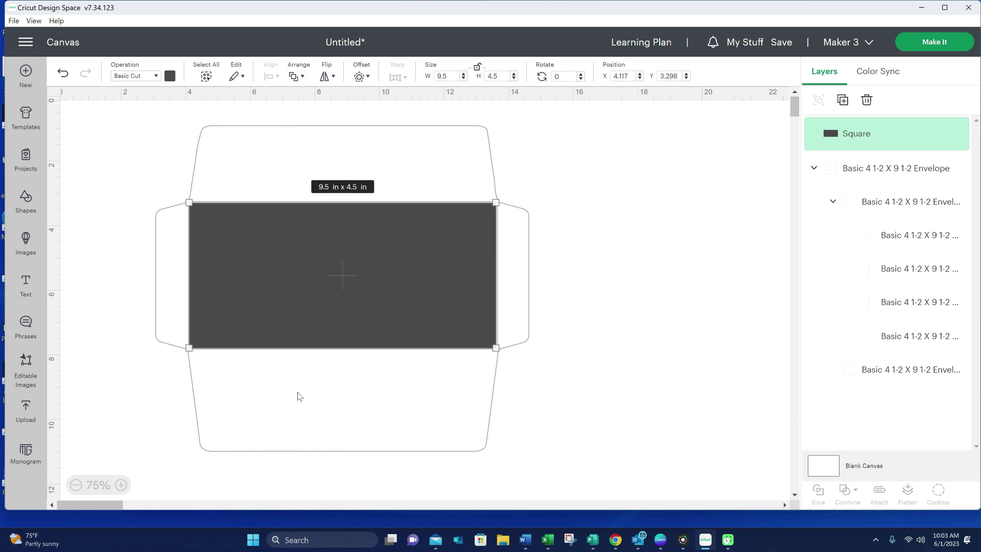
pyautogui.click(585, 316)
pyautogui.moveTo(412, 269); pyautogui.dragTo(411, 269)
pyautogui.moveTo(347, 278); pyautogui.dragTo(661, 349)
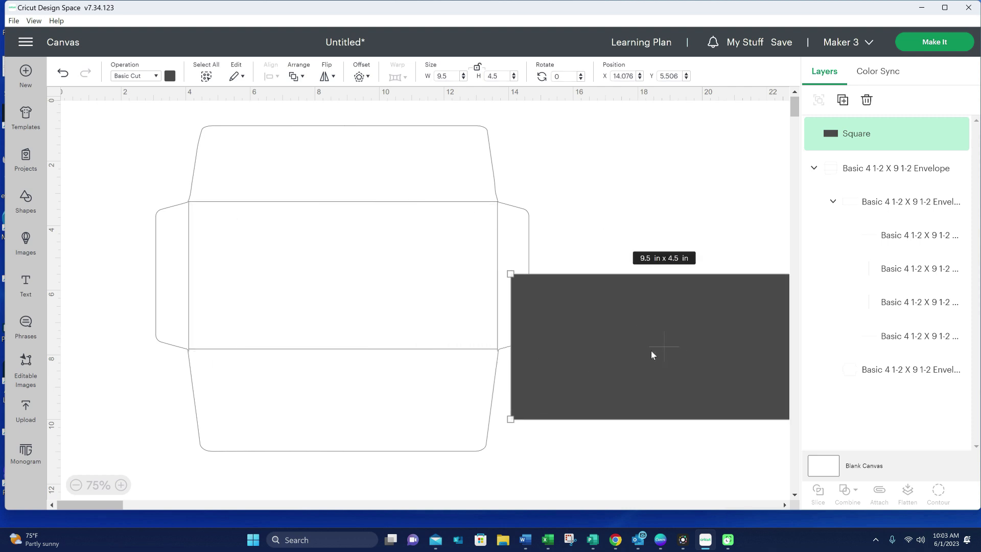
pyautogui.press('Delete')
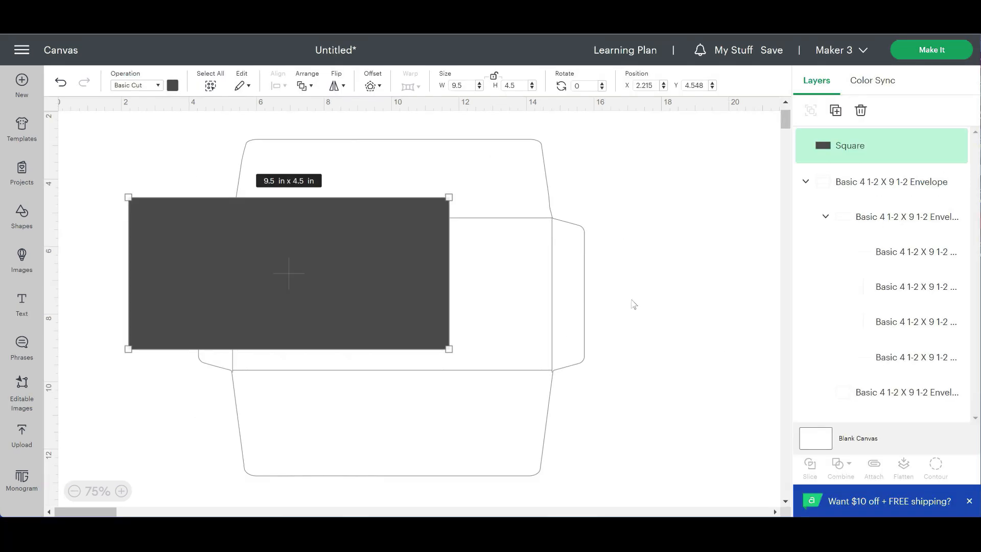
# Step: Shrink the whole envelope proportionally to about 9.7 x 8.46 in
pyautogui.click(535, 195)
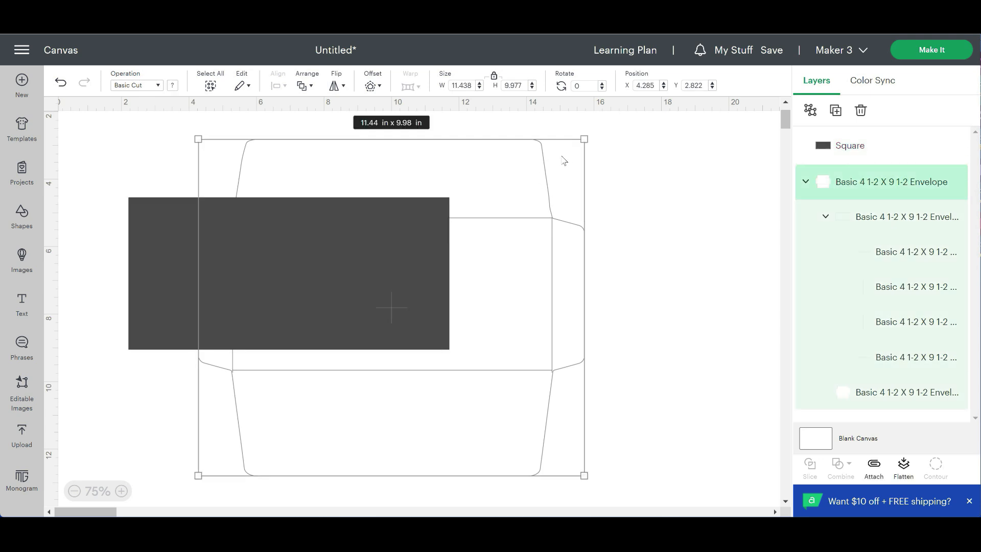
pyautogui.moveTo(578, 139); pyautogui.dragTo(525, 193)
pyautogui.click(566, 206)
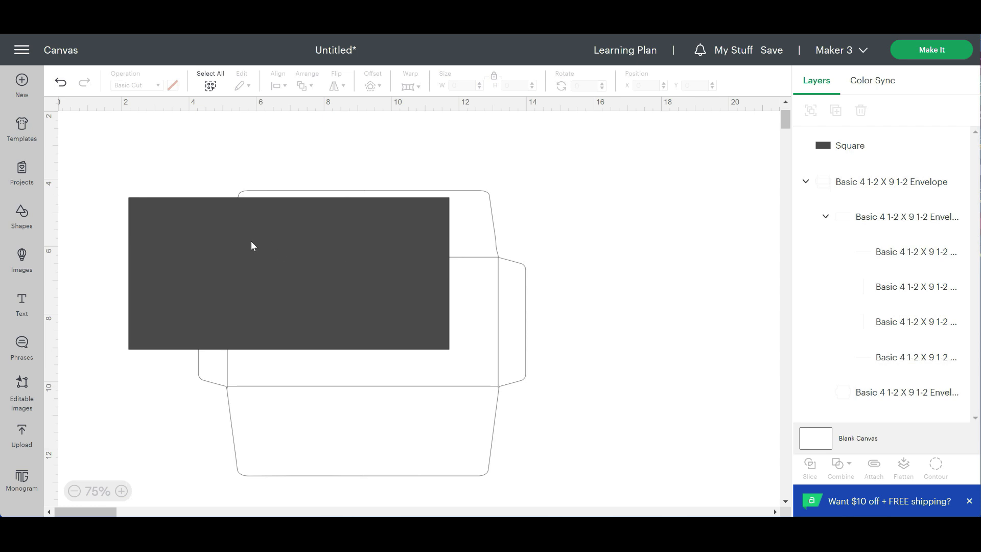
# Step: Move the 9.5 x 4.5 in rectangle so its upper-left corner meets the corner of the envelope's center panel
pyautogui.moveTo(241, 241); pyautogui.dragTo(340, 295)
pyautogui.scroll(-2, 623, 399)
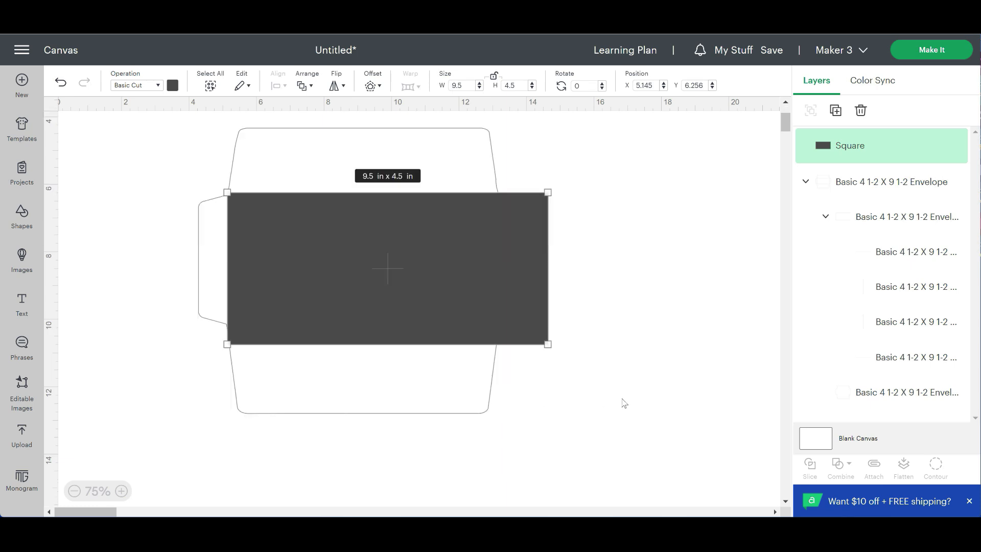
pyautogui.click(569, 396)
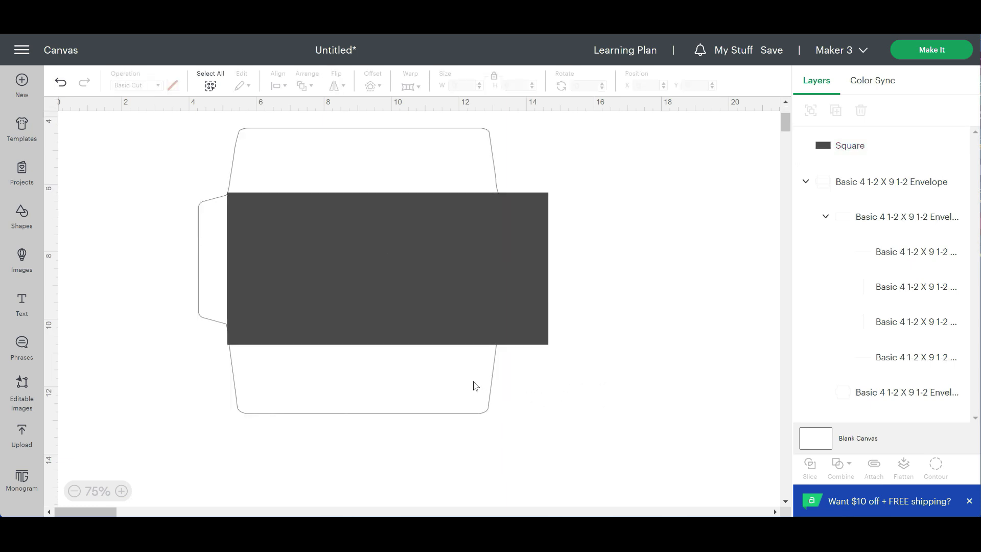
# Step: Enlarge and reposition the envelope until its center panel matches the 9.5 x 4.5 in rectangle, then delete the rectangle
pyautogui.click(474, 386)
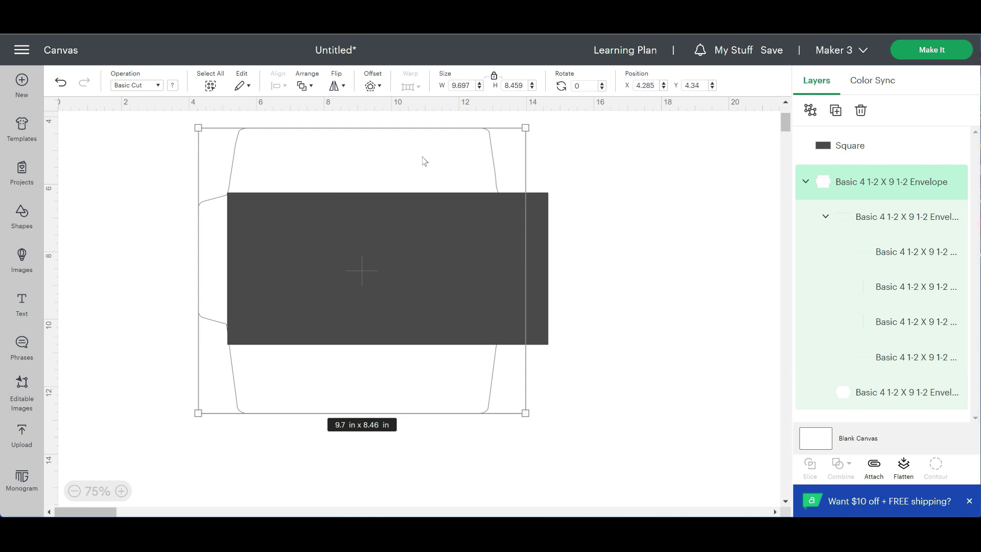
pyautogui.moveTo(525, 412); pyautogui.dragTo(587, 471)
pyautogui.moveTo(407, 321)
pyautogui.mouseDown()
pyautogui.moveTo(410, 330)
pyautogui.moveTo(397, 292)
pyautogui.moveTo(401, 309)
pyautogui.mouseUp()
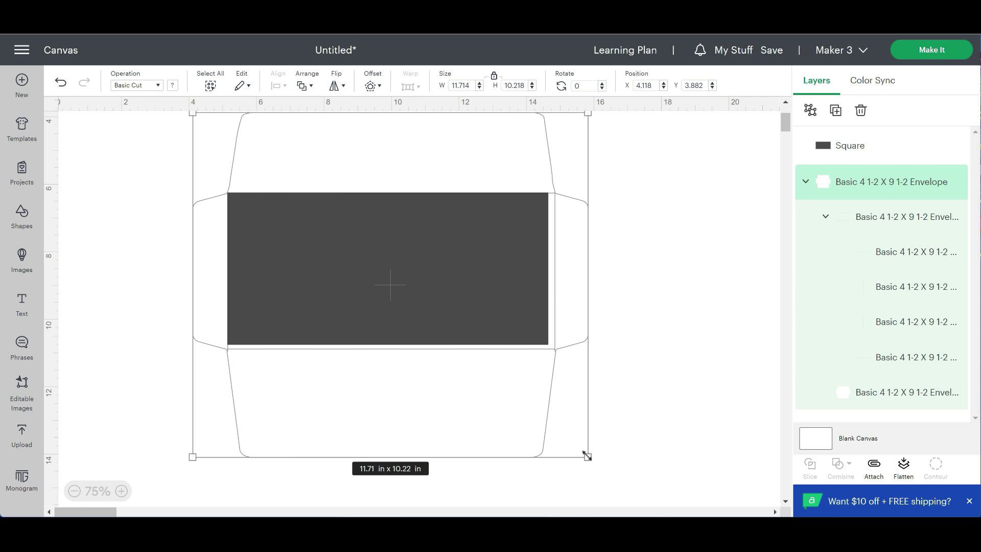
pyautogui.moveTo(587, 455); pyautogui.dragTo(580, 449)
pyautogui.moveTo(422, 333); pyautogui.dragTo(421, 335)
pyautogui.hotkey('ctrl', 'z')
pyautogui.click(523, 211)
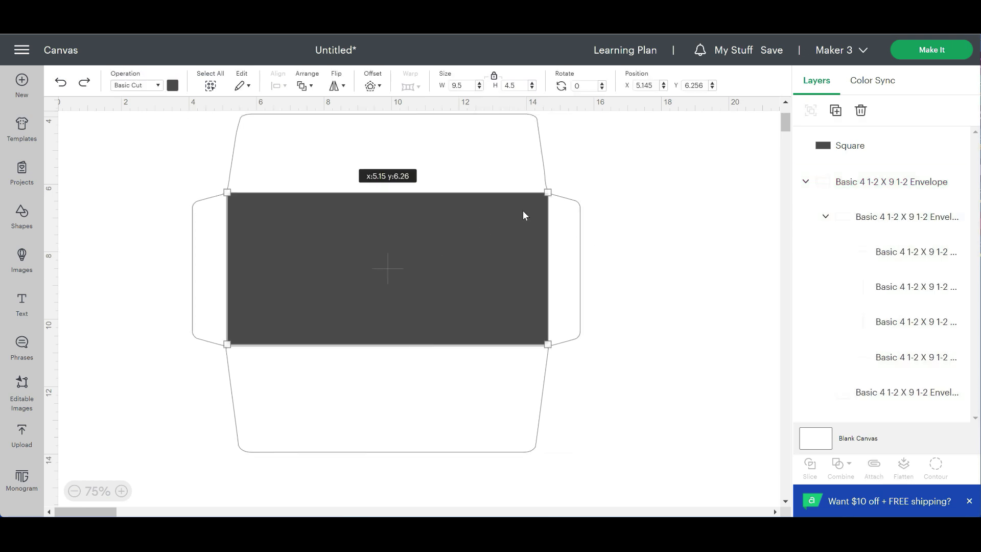
pyautogui.press('Delete')
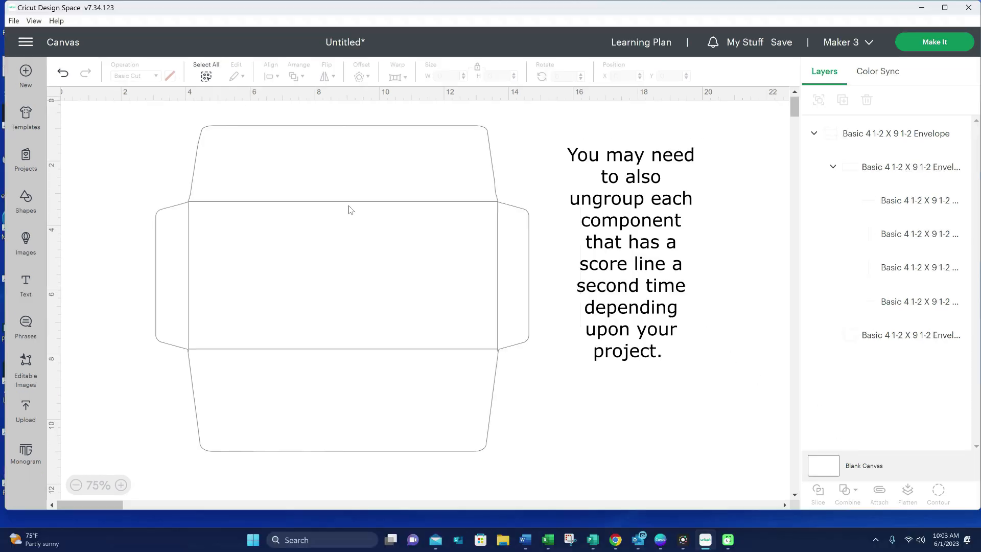
# Step: Ungroup the envelope so its fold lines are separate from the outer outline
pyautogui.click(348, 208)
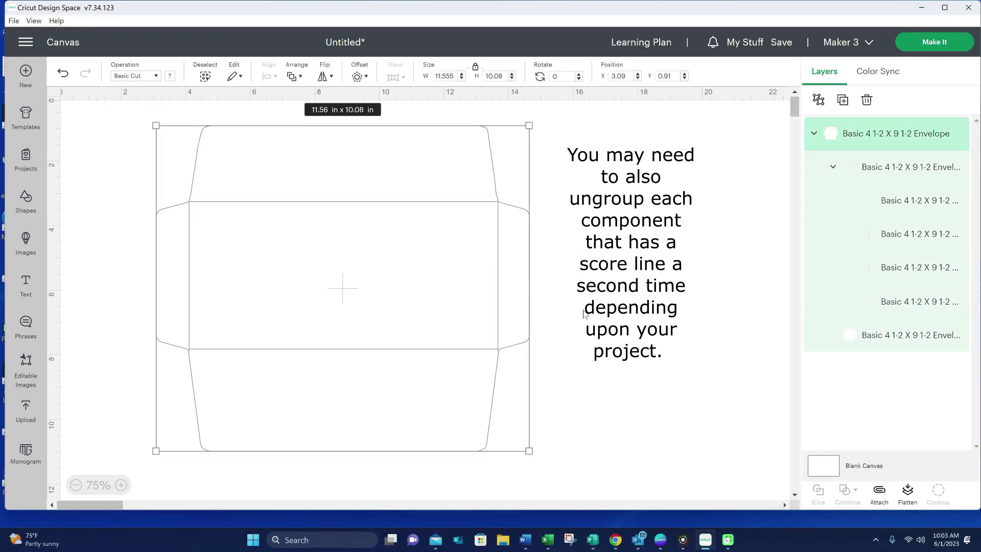
pyautogui.click(819, 100)
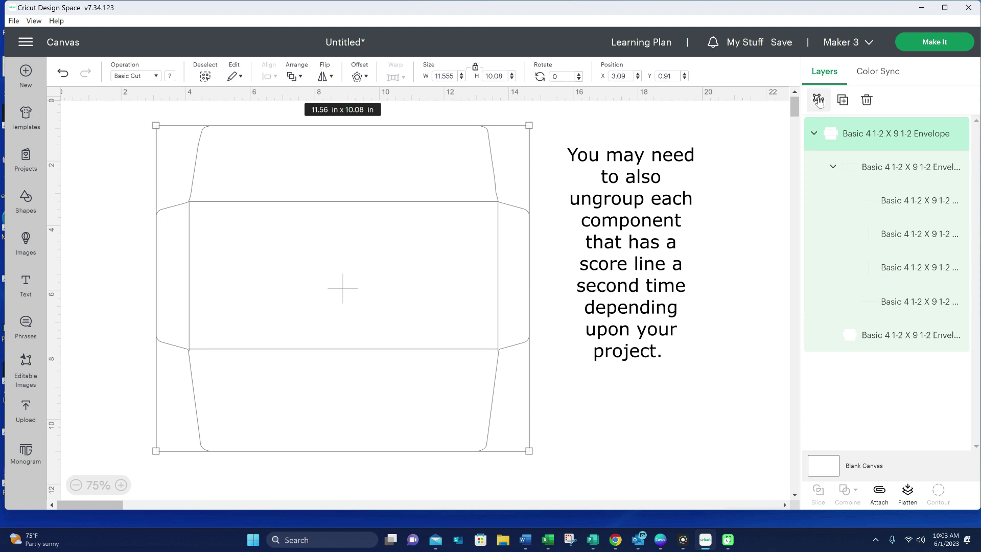
pyautogui.click(689, 198)
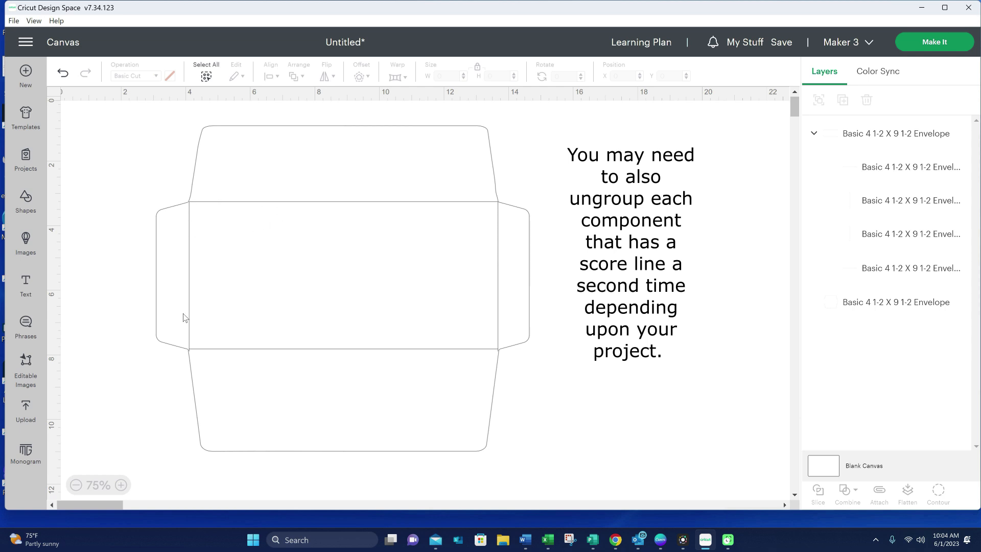
# Step: Change the operation of the center panel's fold lines to Score and attach them to the envelope outline
pyautogui.click(247, 217)
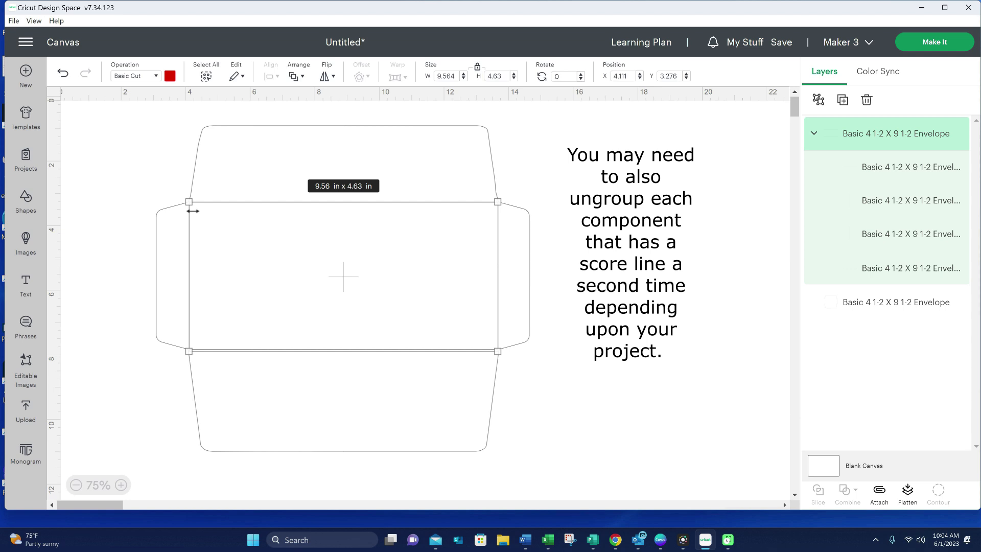
pyautogui.click(156, 76)
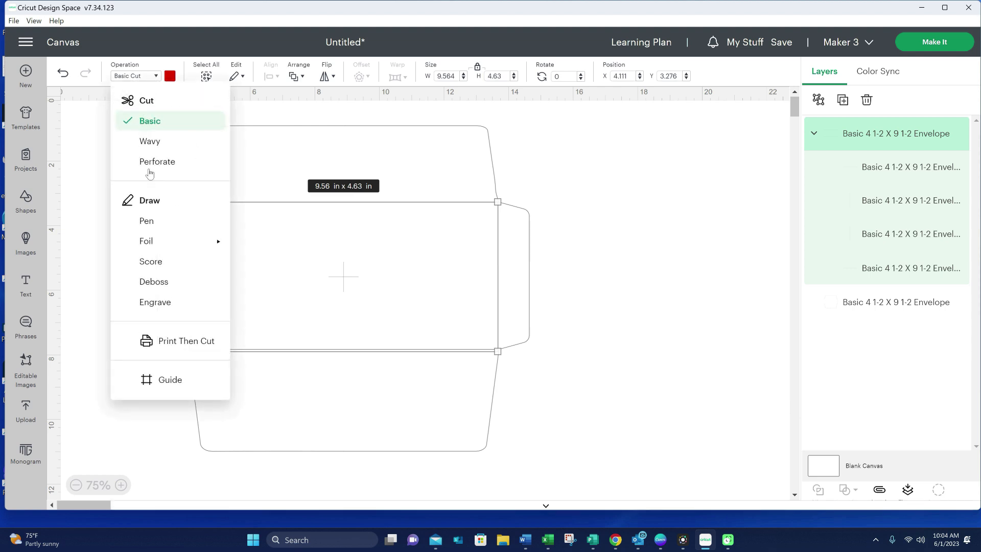
pyautogui.click(148, 260)
pyautogui.click(604, 398)
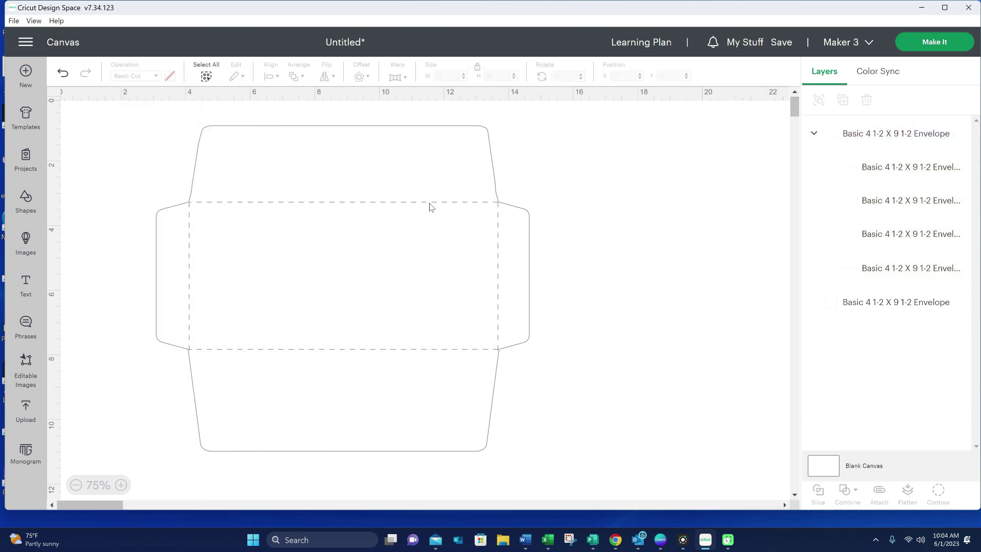
pyautogui.moveTo(619, 403); pyautogui.dragTo(131, 154)
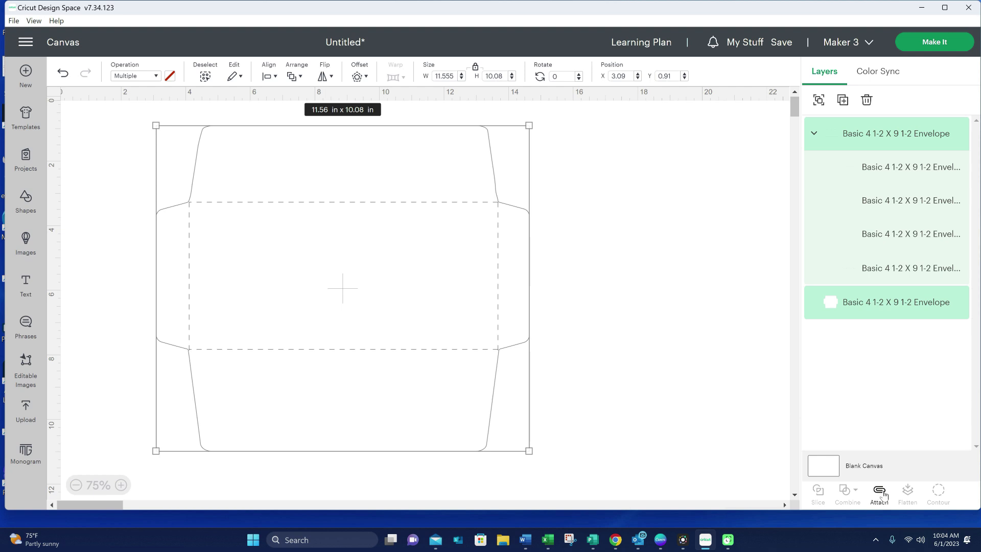
pyautogui.click(699, 379)
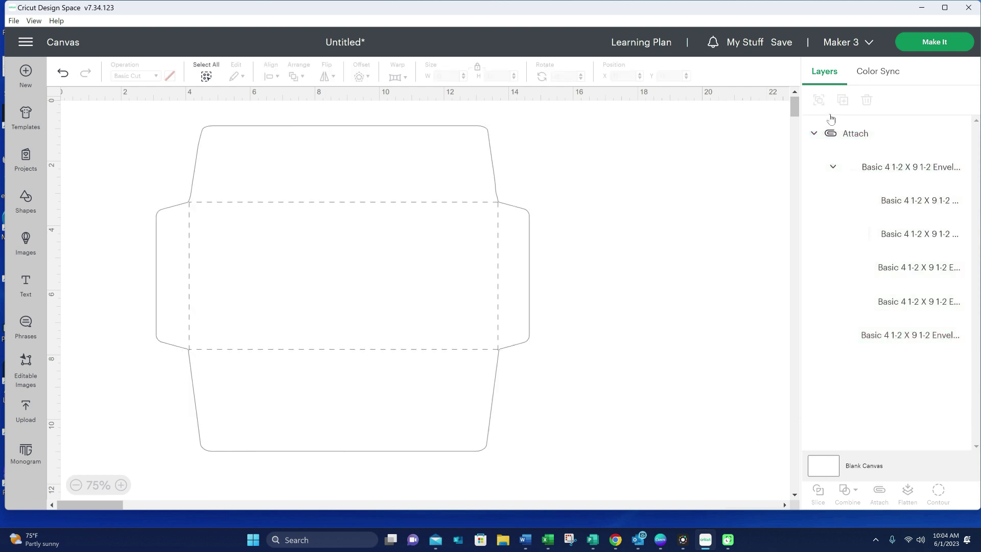
# Step: Send the attached envelope to mat preparation and review how its cut and score lines sit on the mat
pyautogui.click(920, 49)
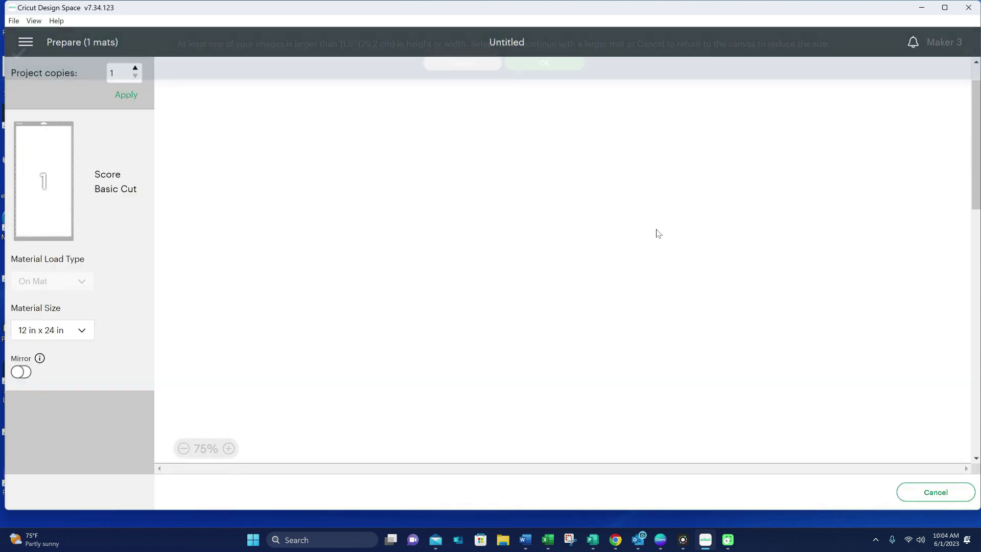
pyautogui.scroll(-10, 609, 271)
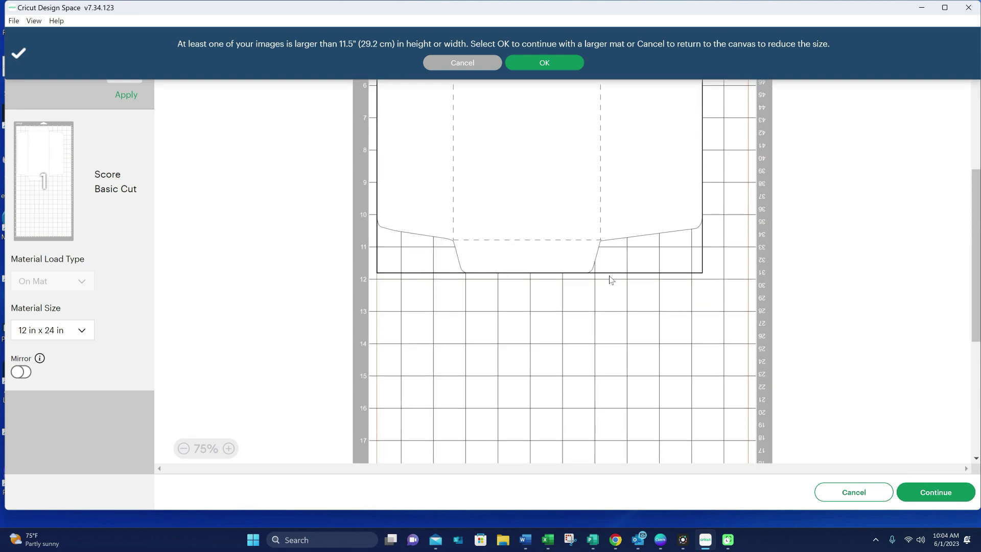
pyautogui.scroll(5, 600, 148)
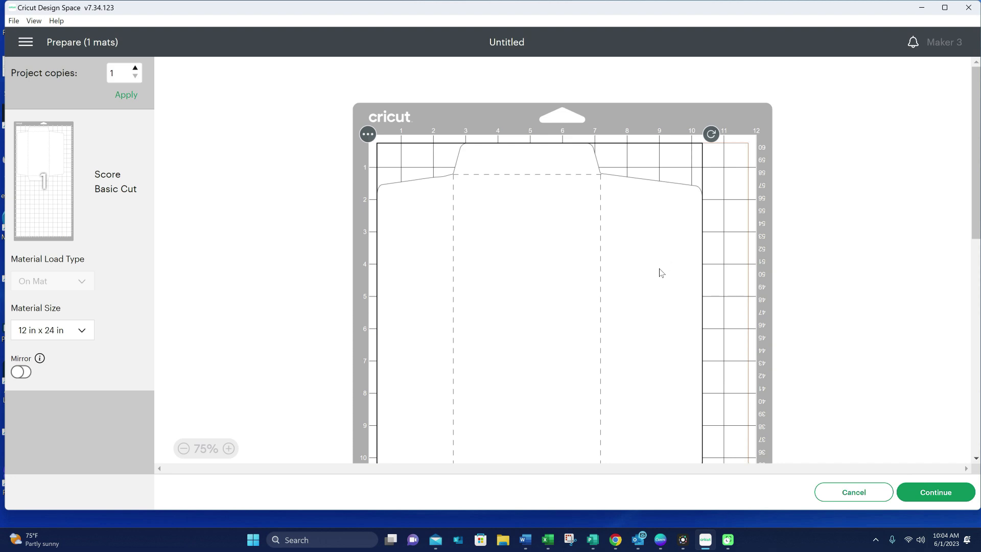
pyautogui.scroll(-5, 660, 272)
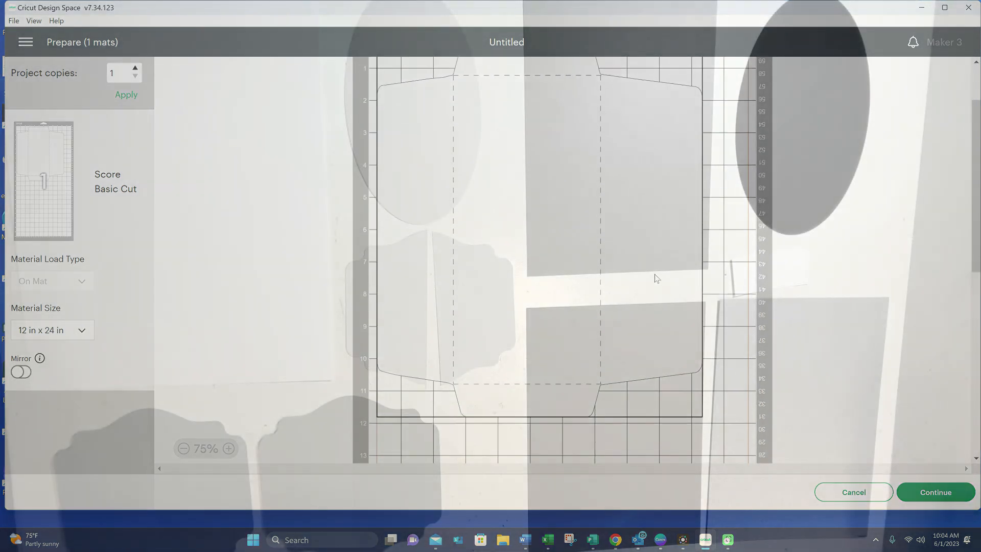